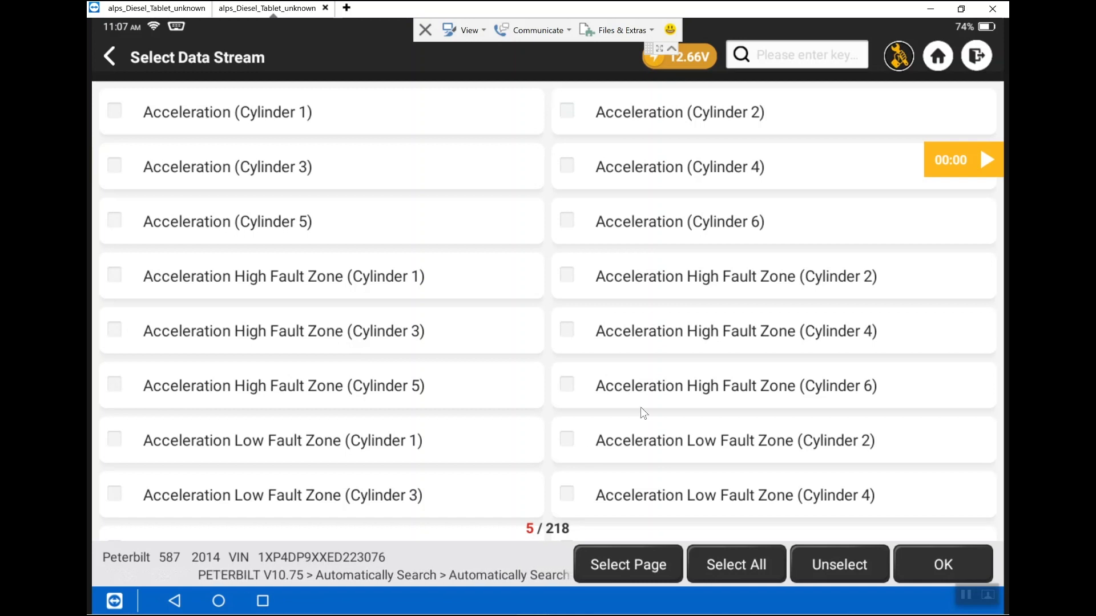
Show live data for the chosen parameters, then bring up the saved sample records for comparison.
click(940, 563)
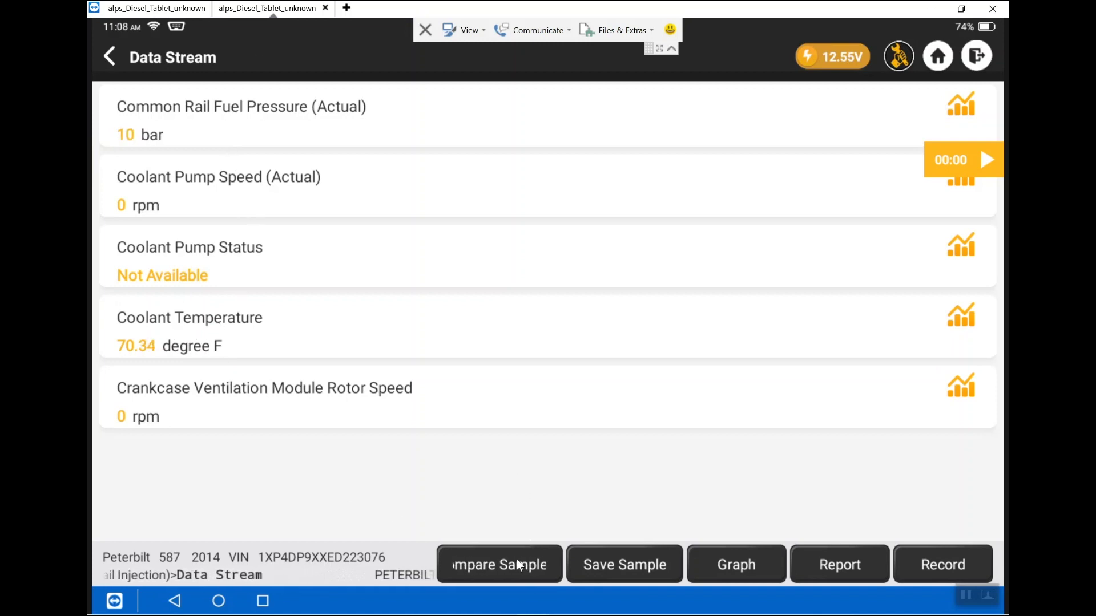
click(499, 562)
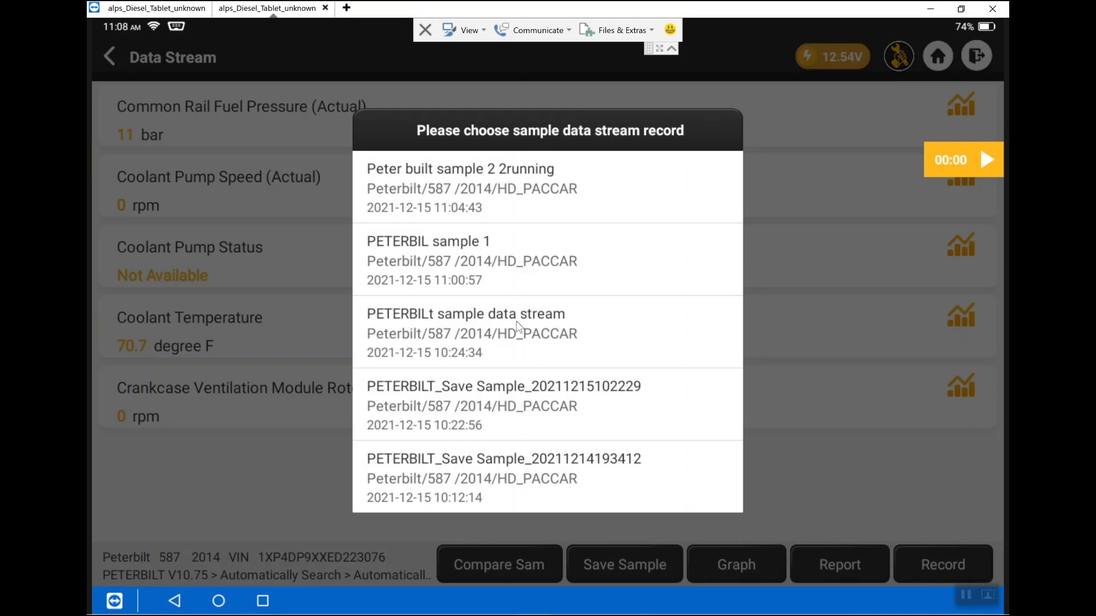
Pick the 'Peter built sample 2 2running' record so each live value shows its Standard Range.
click(499, 189)
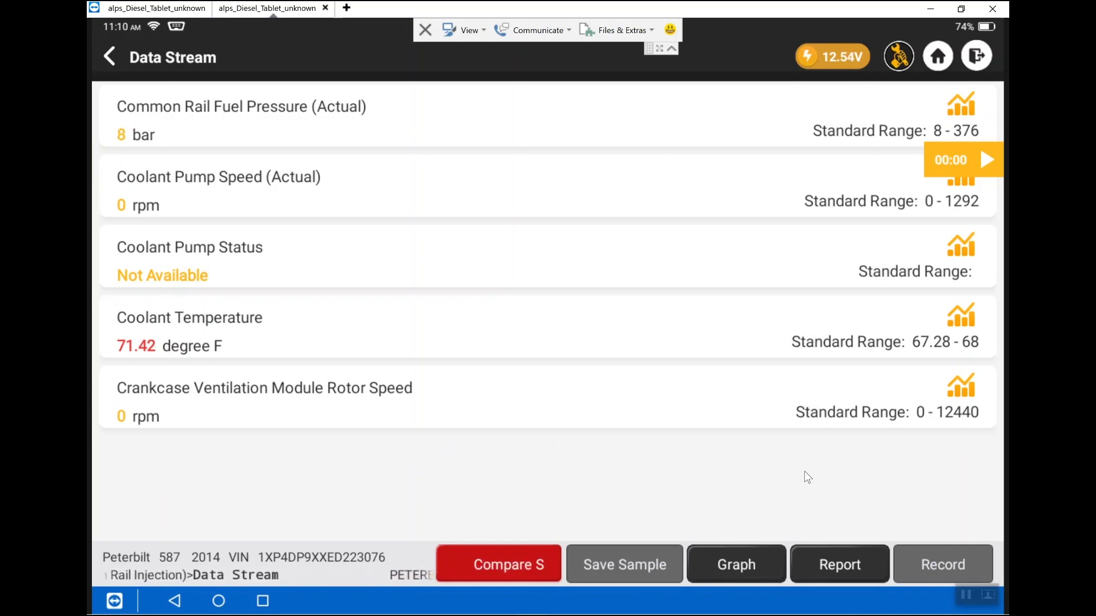
Start a report from the data stream with report type Pre-Repair for the Peterbilt 587.
click(832, 565)
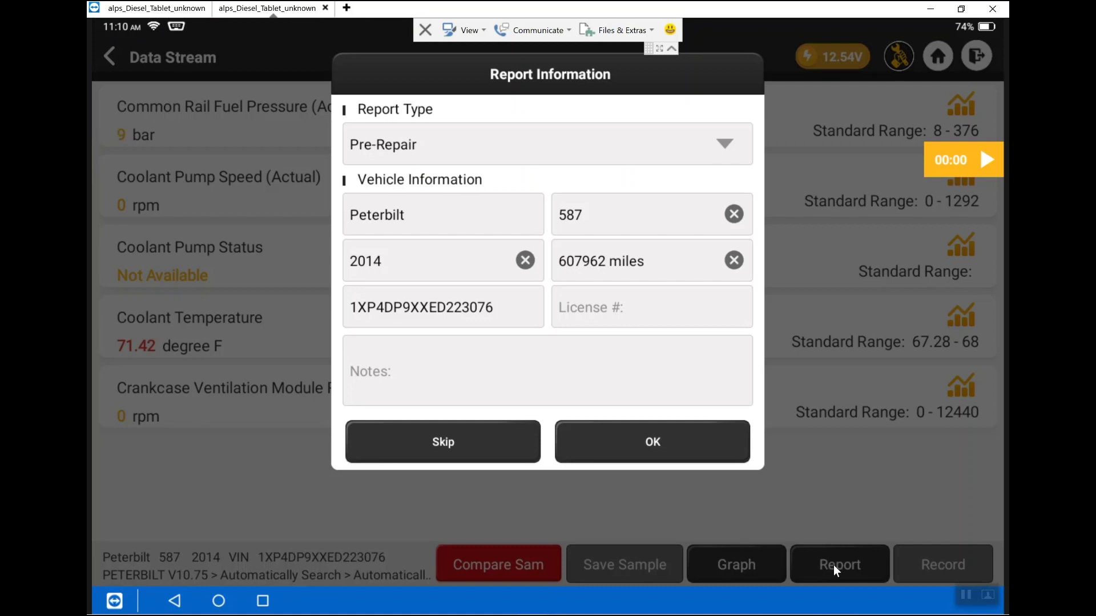
click(724, 147)
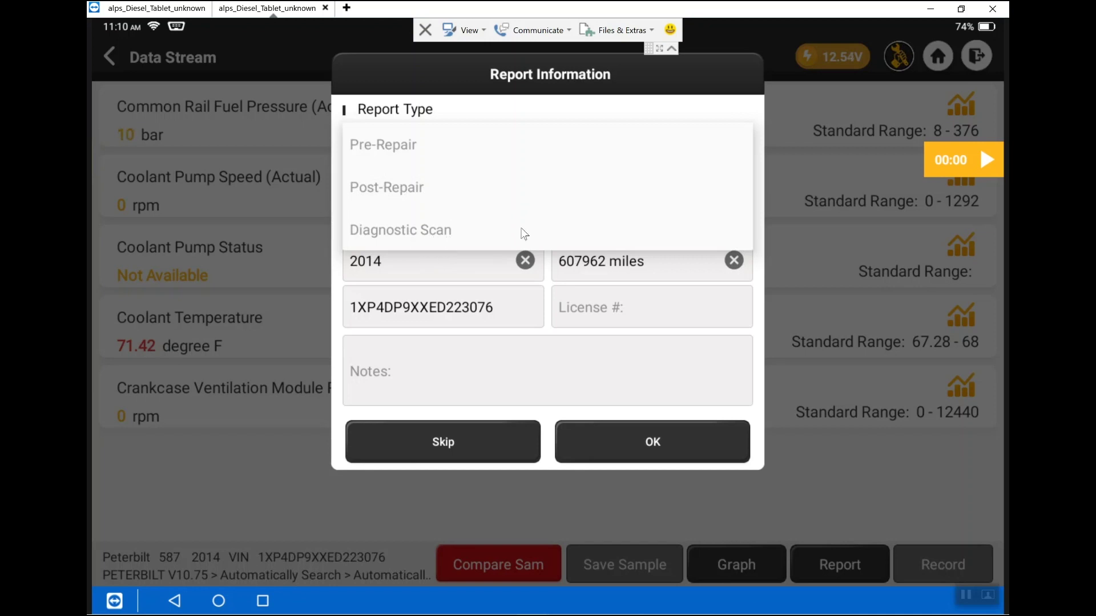
click(279, 459)
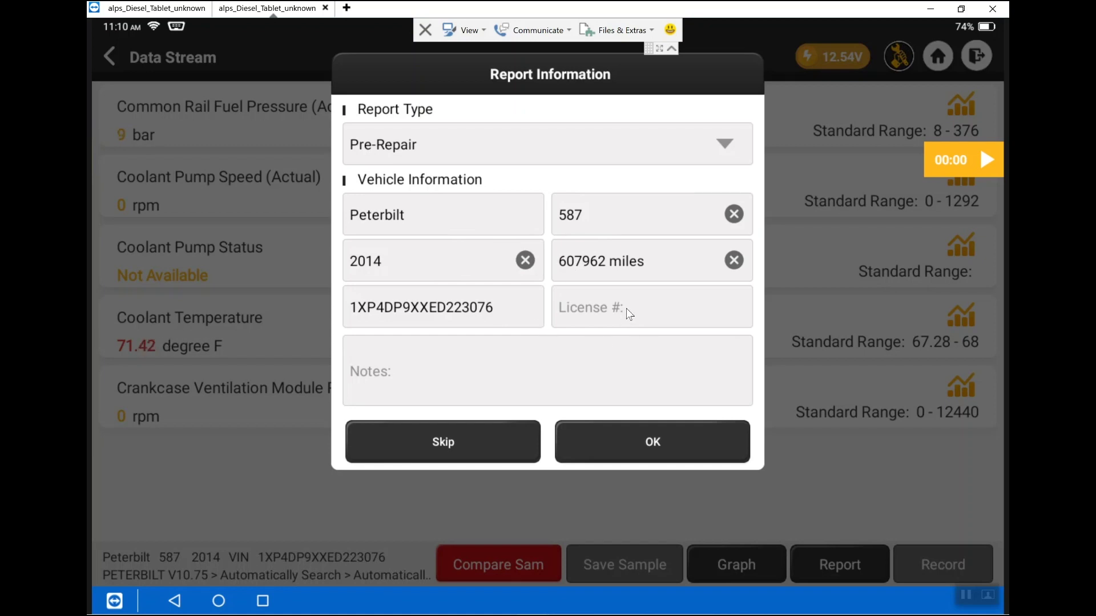
Enter the note 'Copied data file to compare performance issue' in the report form, then move to License #.
click(439, 352)
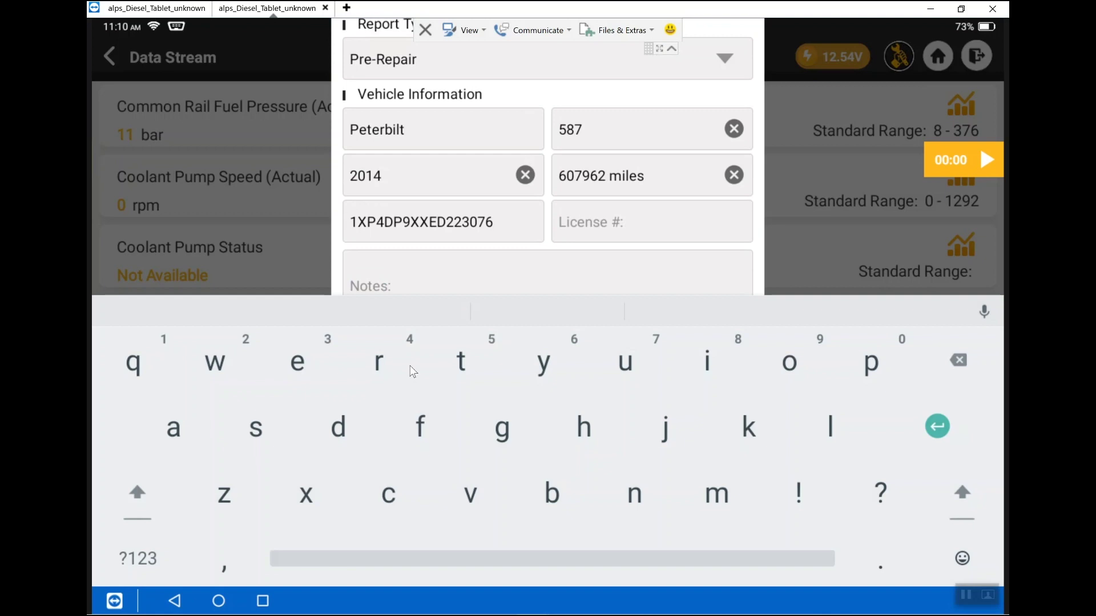
click(137, 493)
text(Cop)
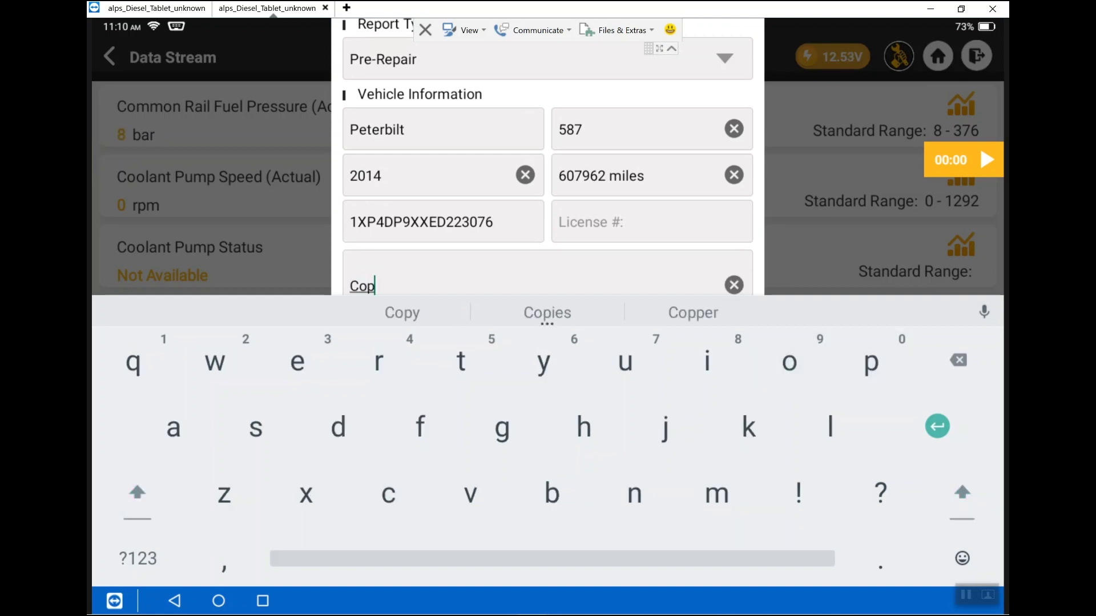
text(ied da)
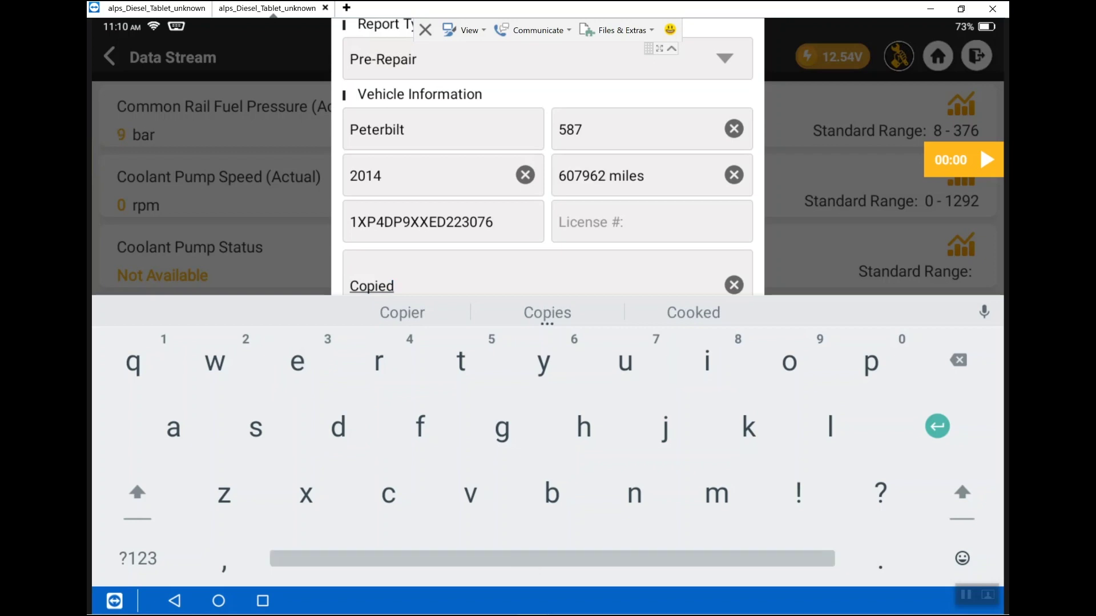
text(t)
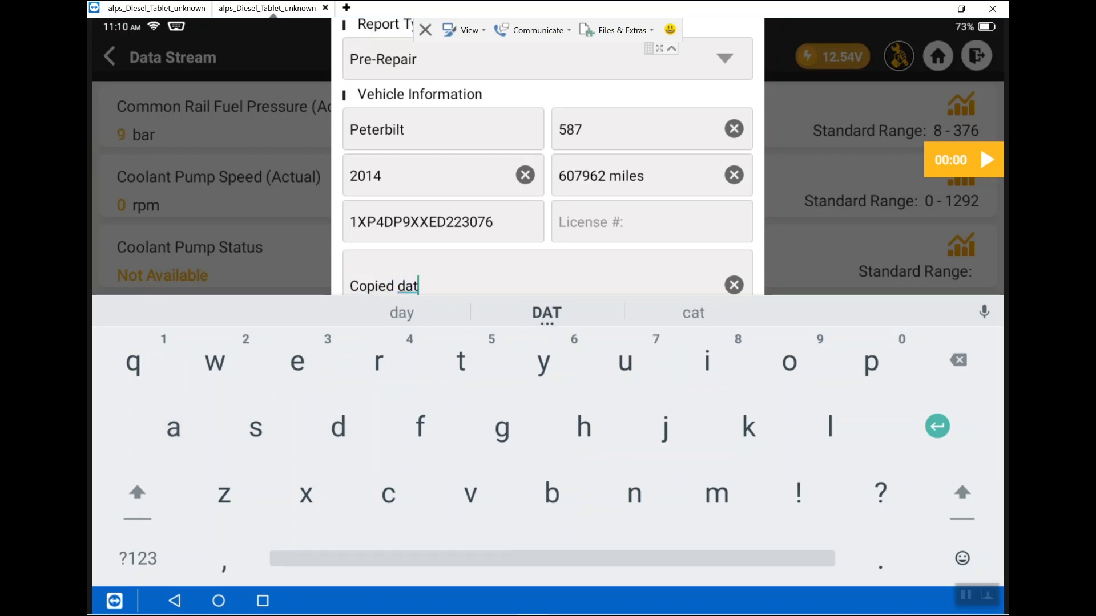
text(a file)
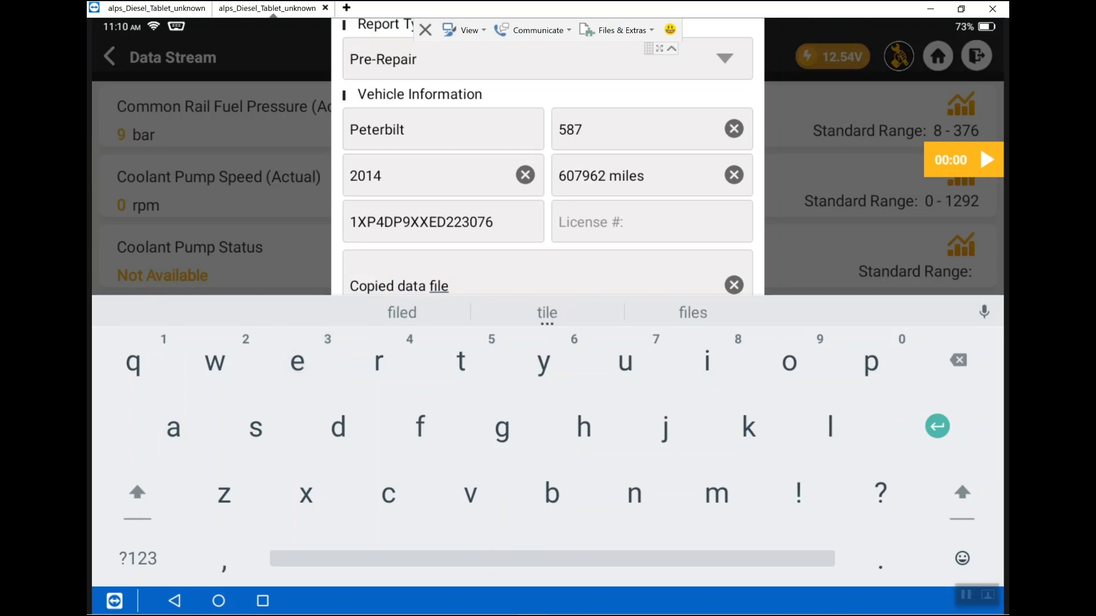
text( to)
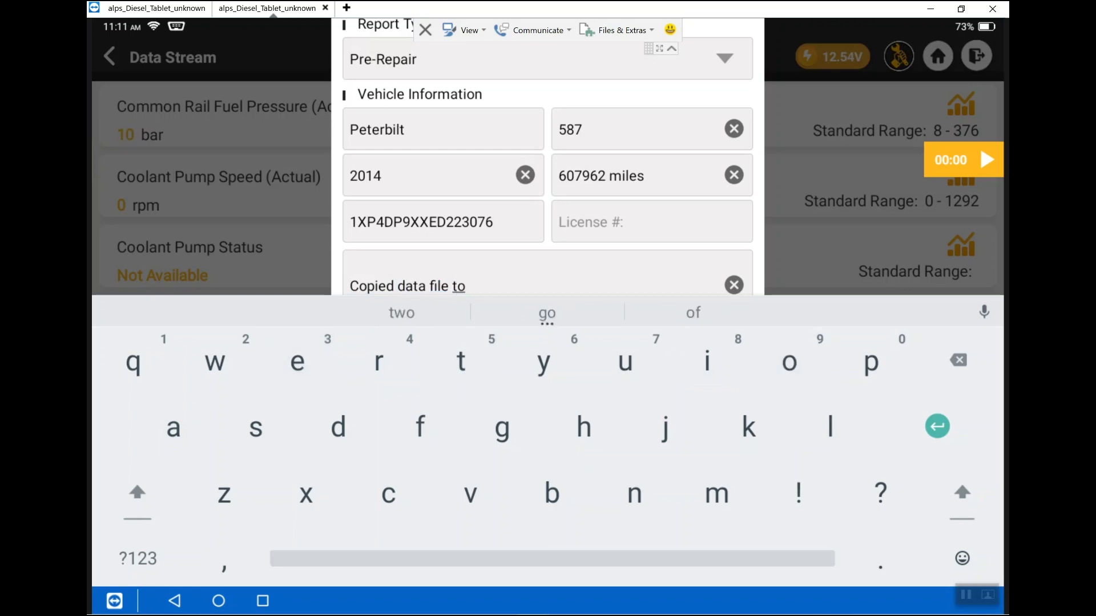
text( compar)
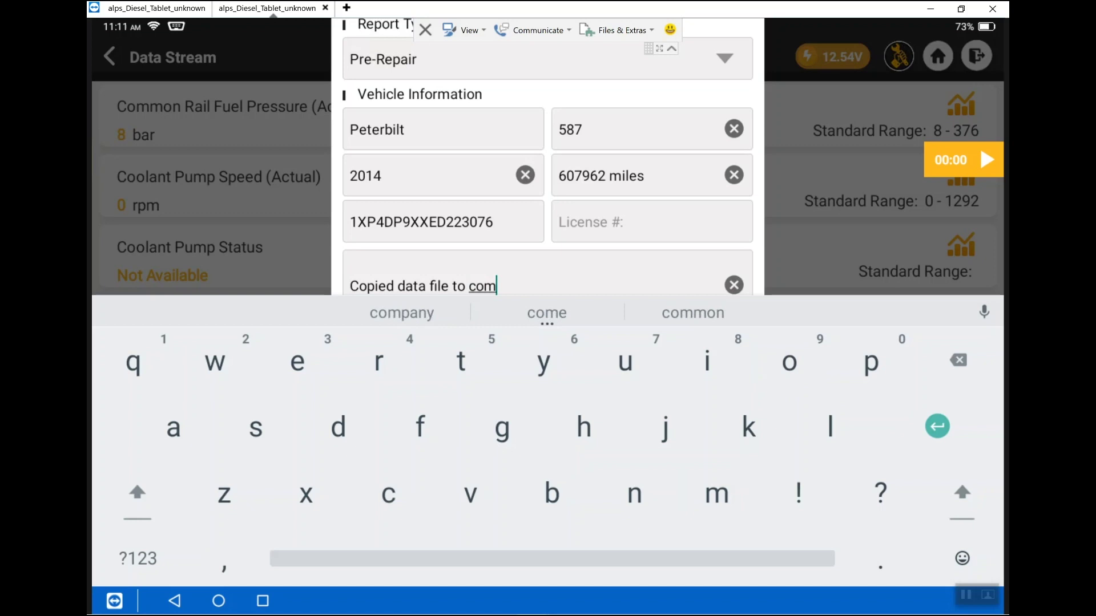
text(e )
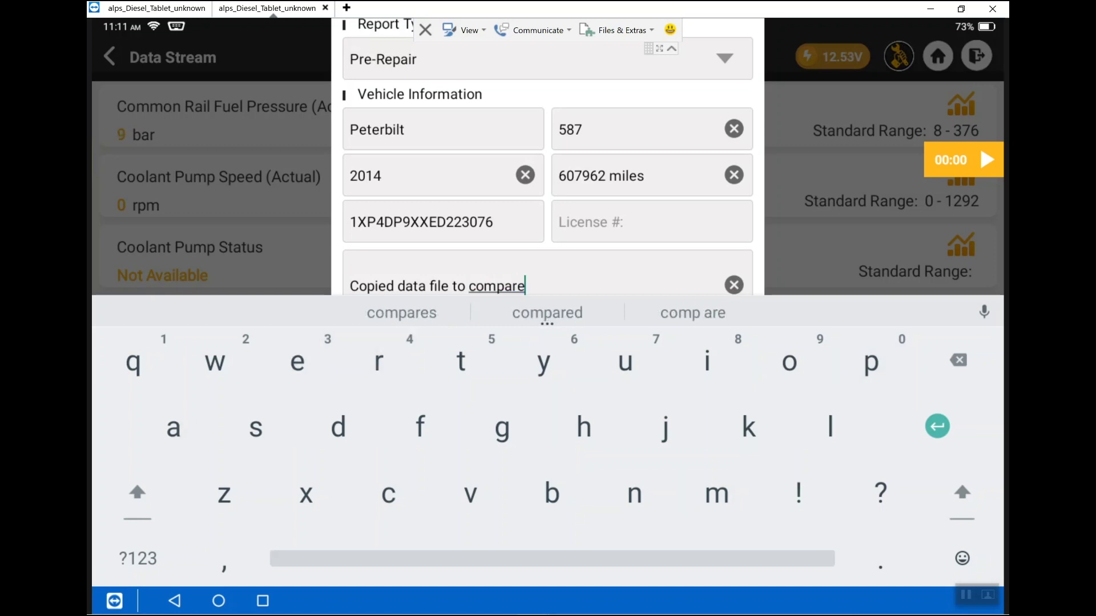
text(p)
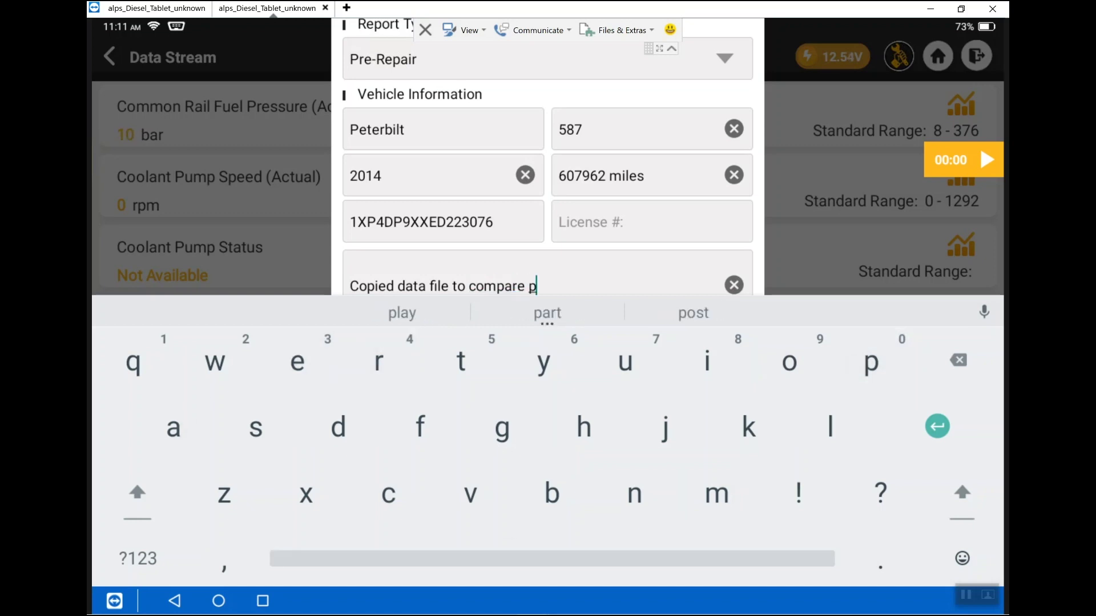
text(erf)
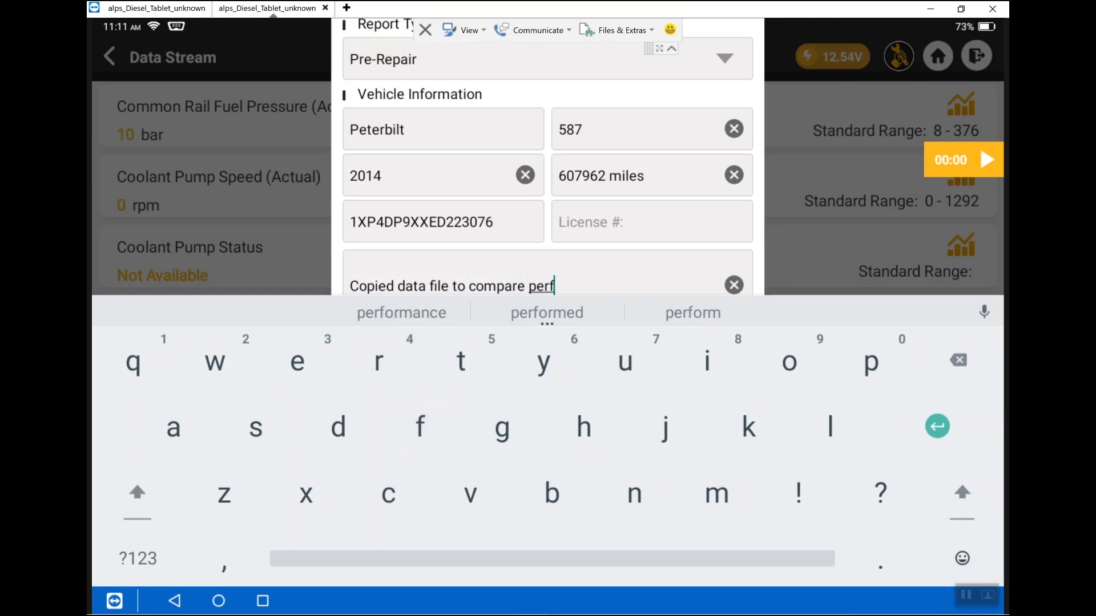
text(or)
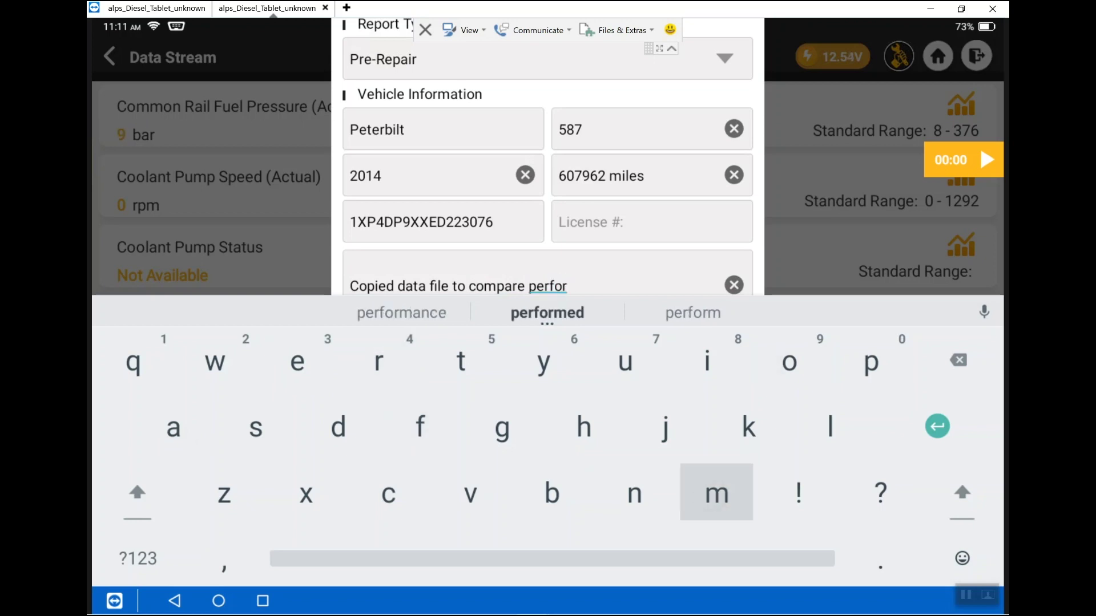
text(mance)
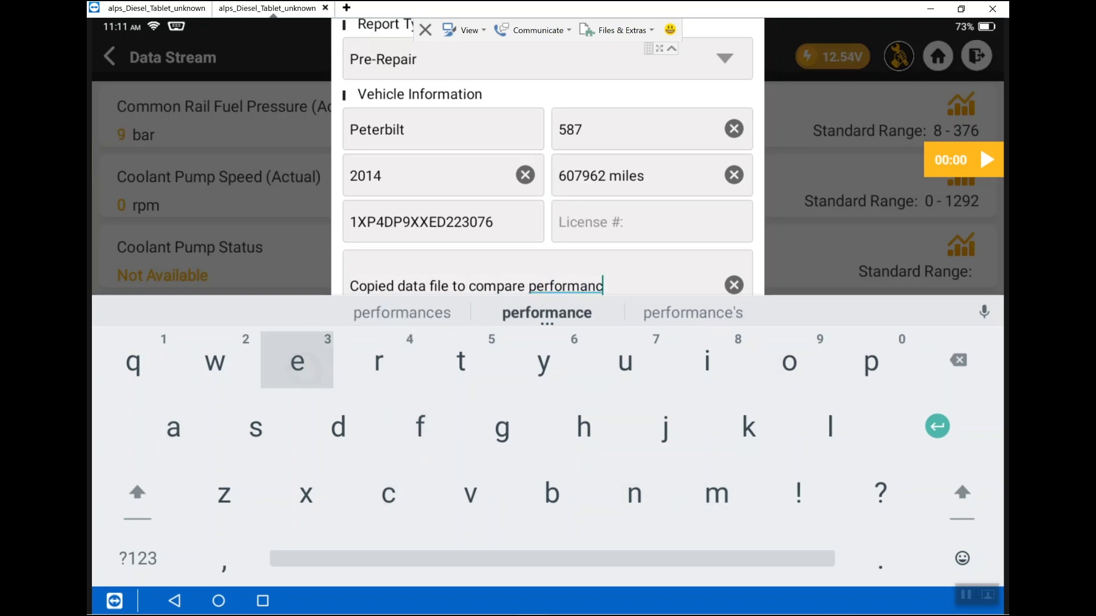
text( i)
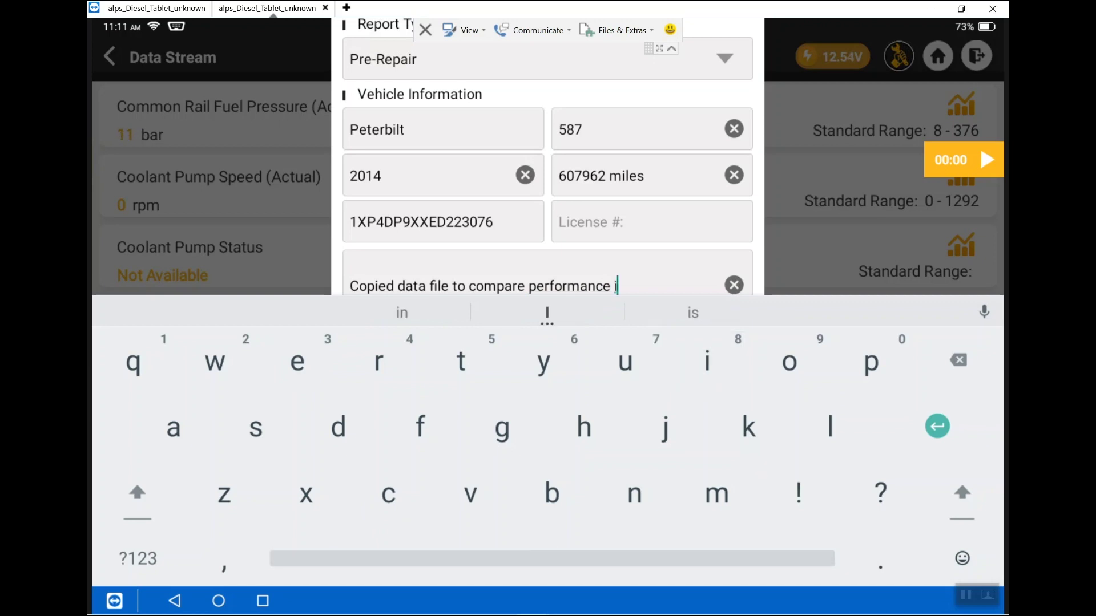
text(ssue)
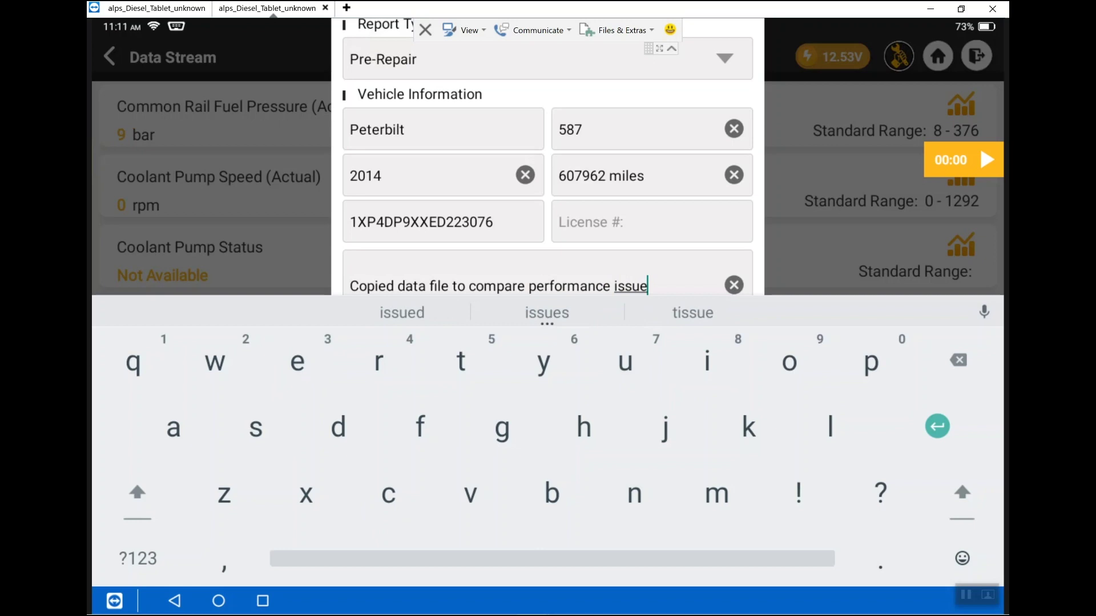
click(707, 240)
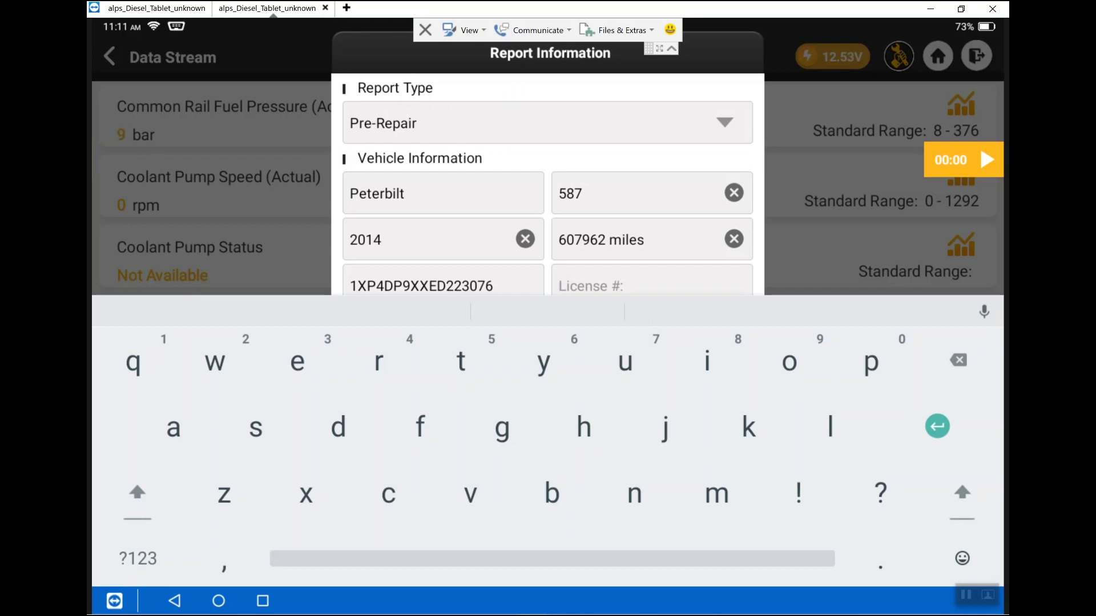
drag(379, 361, 634, 493)
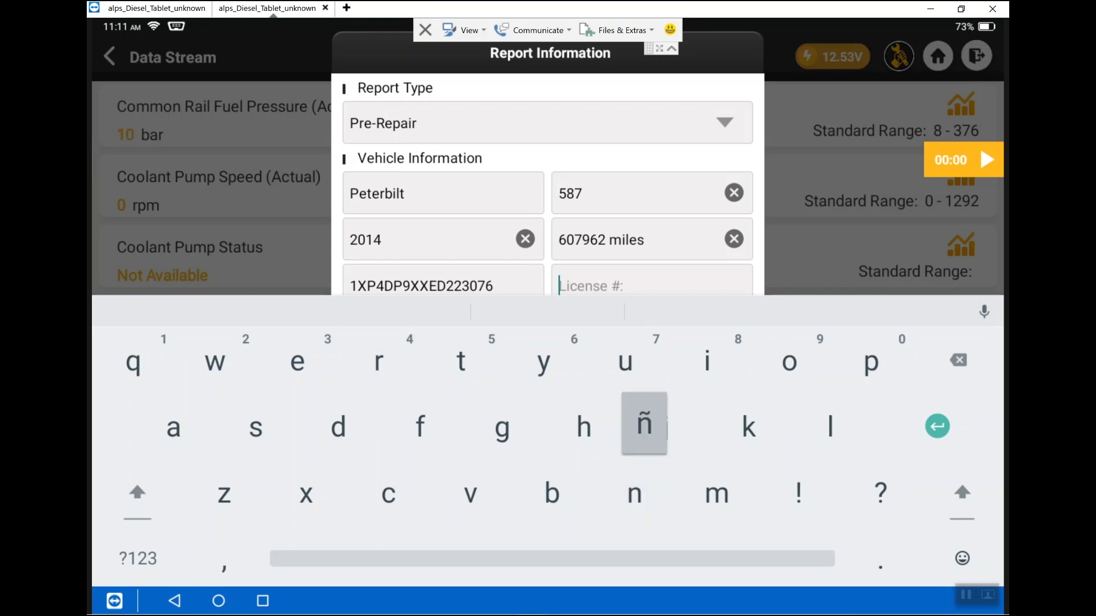
text(ñ)
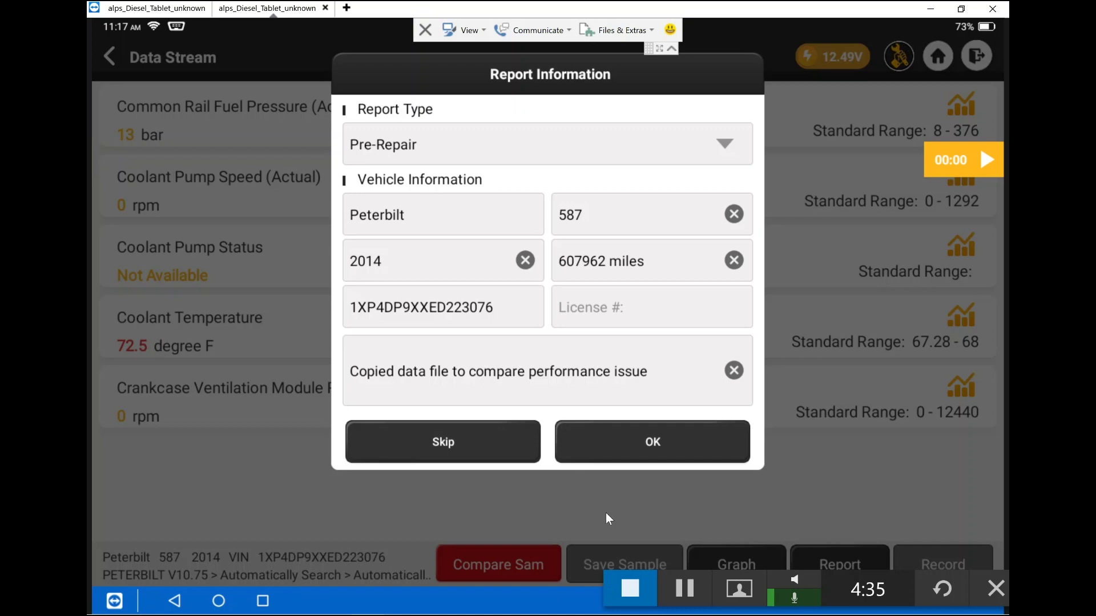
Accept the Report Information to reach the empty shop, technician and customer form.
click(604, 439)
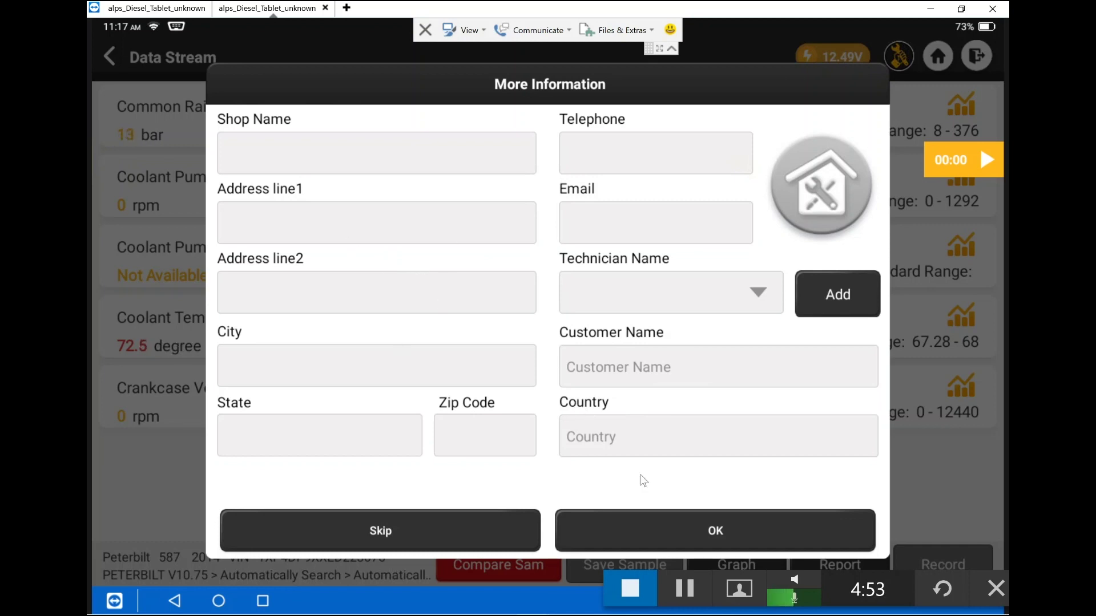
Skip the shop and customer details to generate the All System Diagnostic Report.
click(427, 530)
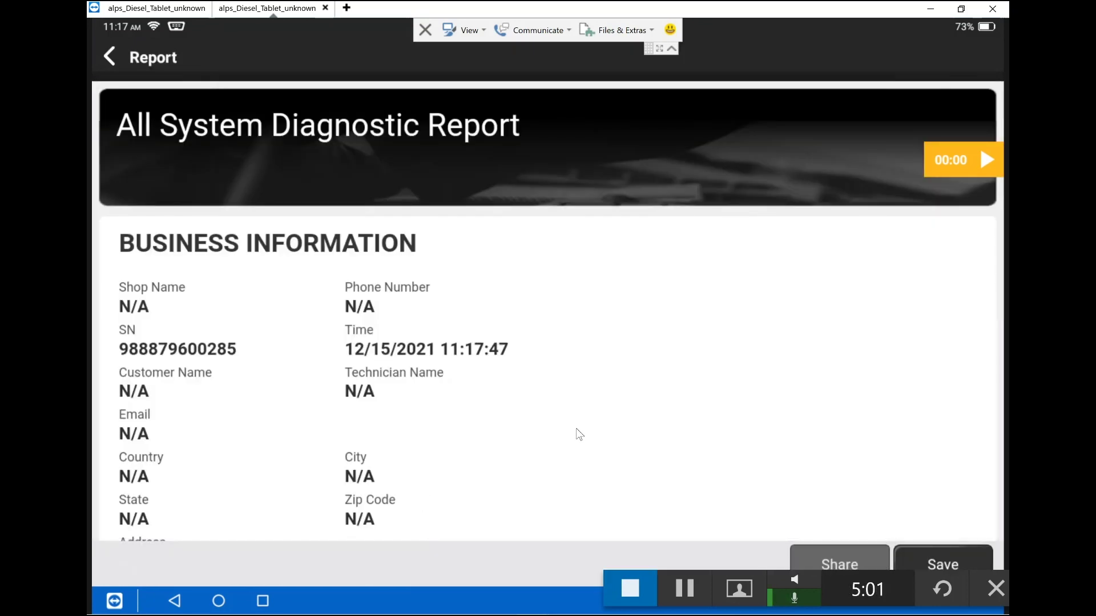
scroll(548, 312, down, 3)
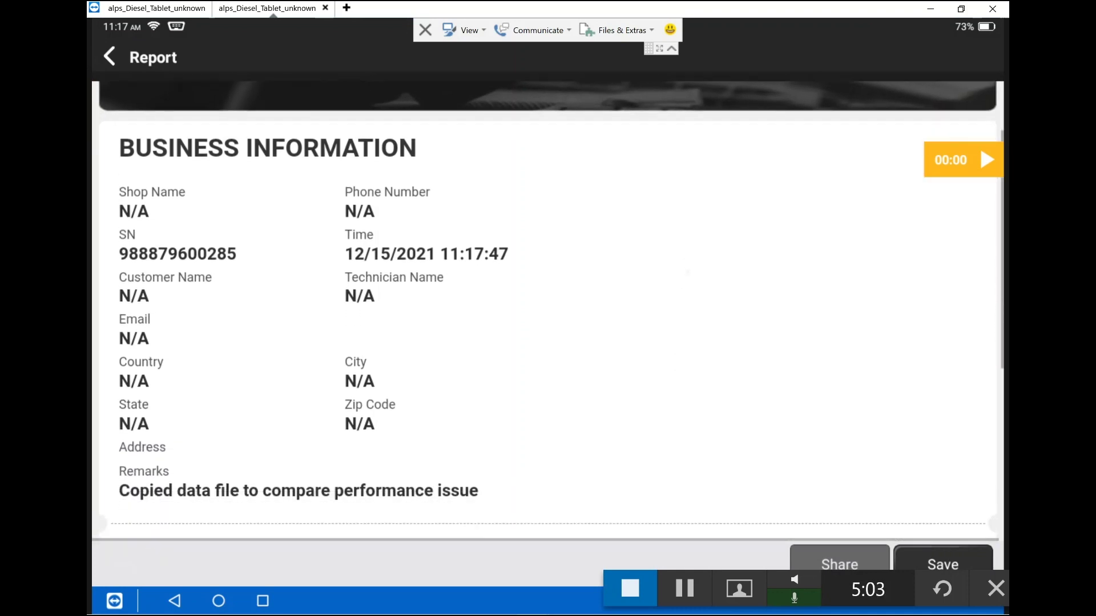
scroll(551, 312, down, 4)
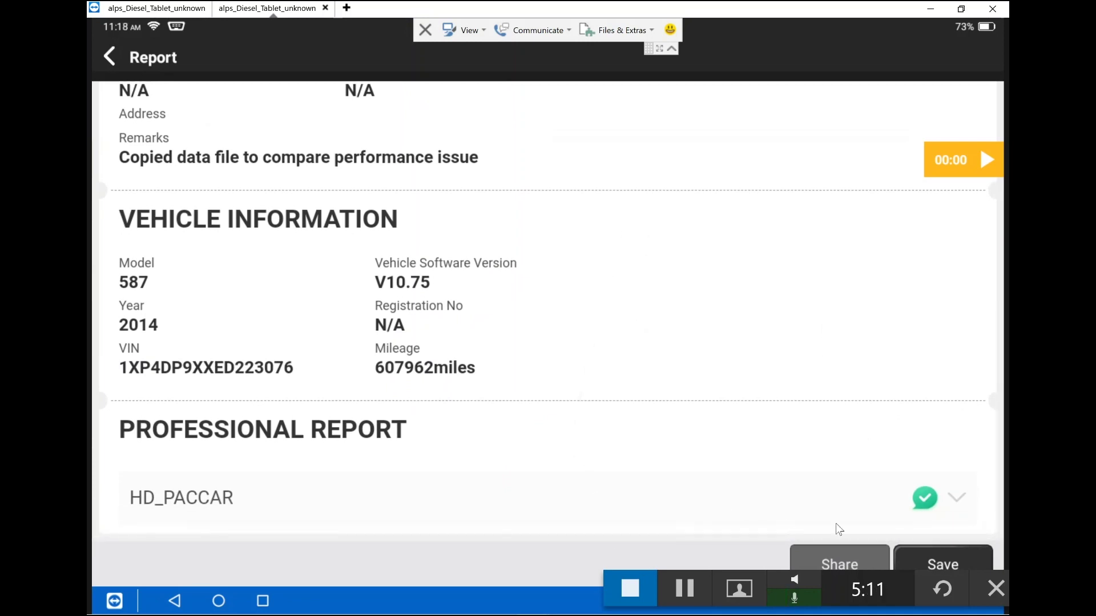
Expand the HD_PACCAR section and review its five live readings.
click(922, 498)
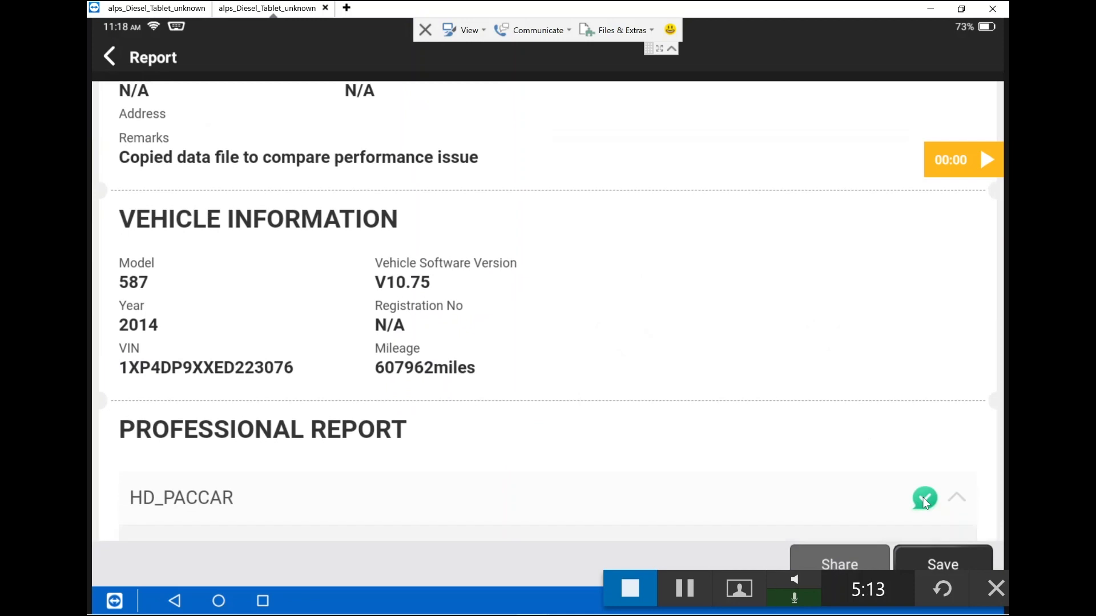
scroll(736, 404, down, 5)
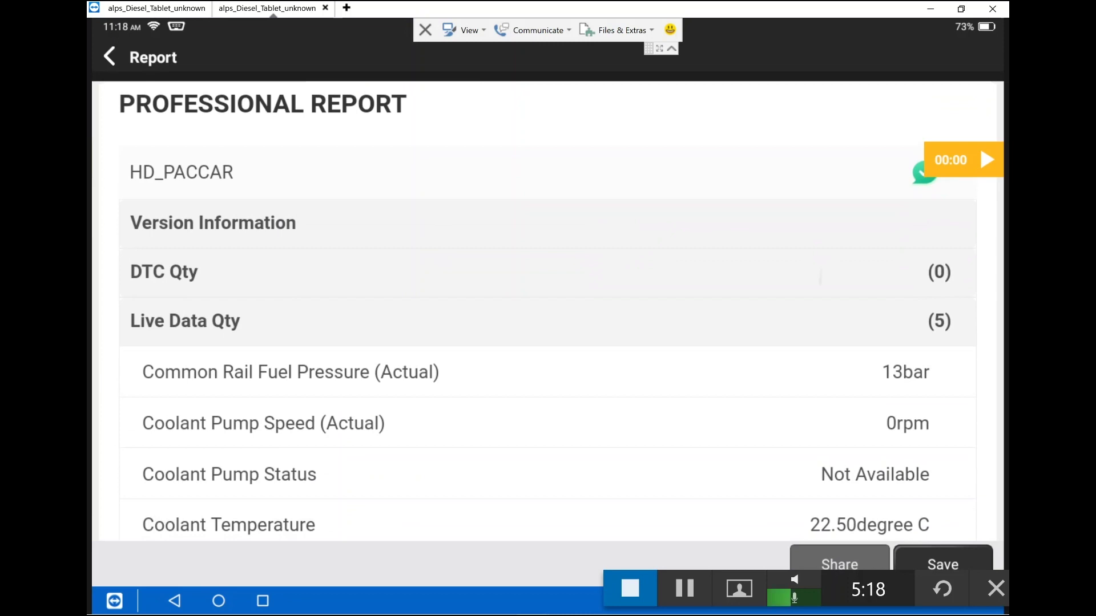
scroll(547, 343, up, 2)
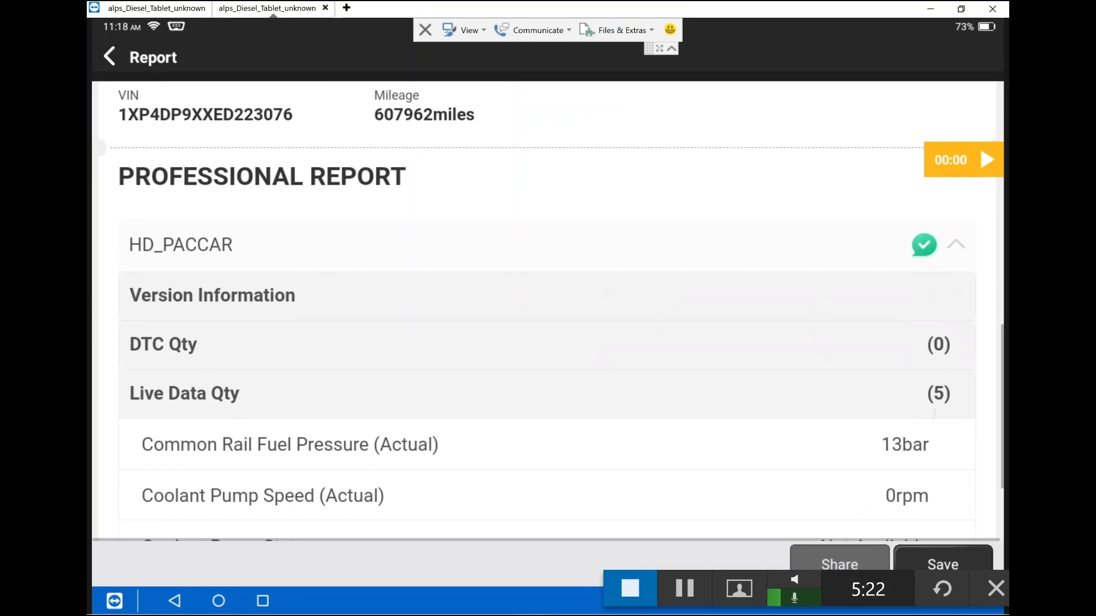
scroll(549, 342, down, 2)
scroll(548, 343, down, 2)
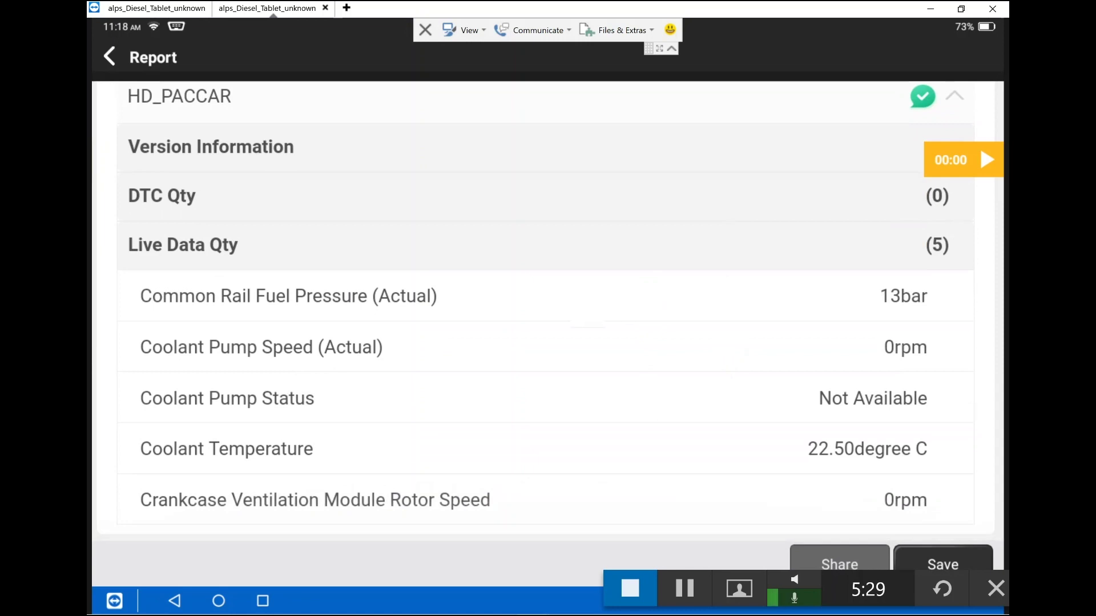
scroll(547, 315, up, 5)
scroll(549, 313, up, 15)
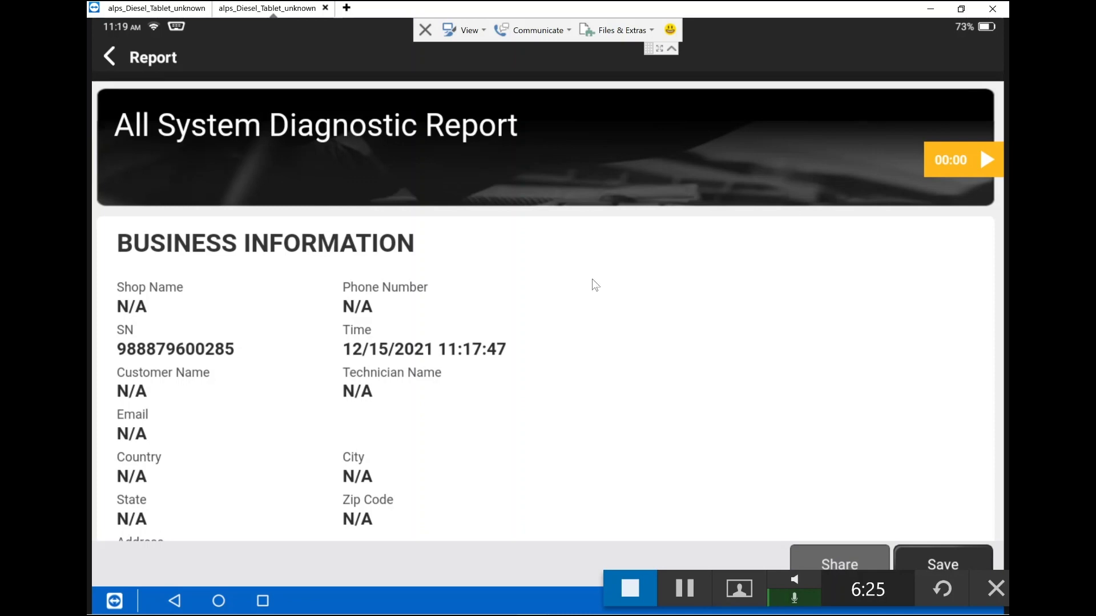
Go back from the report to the Data Stream screen showing live readings beside standard ranges.
click(107, 57)
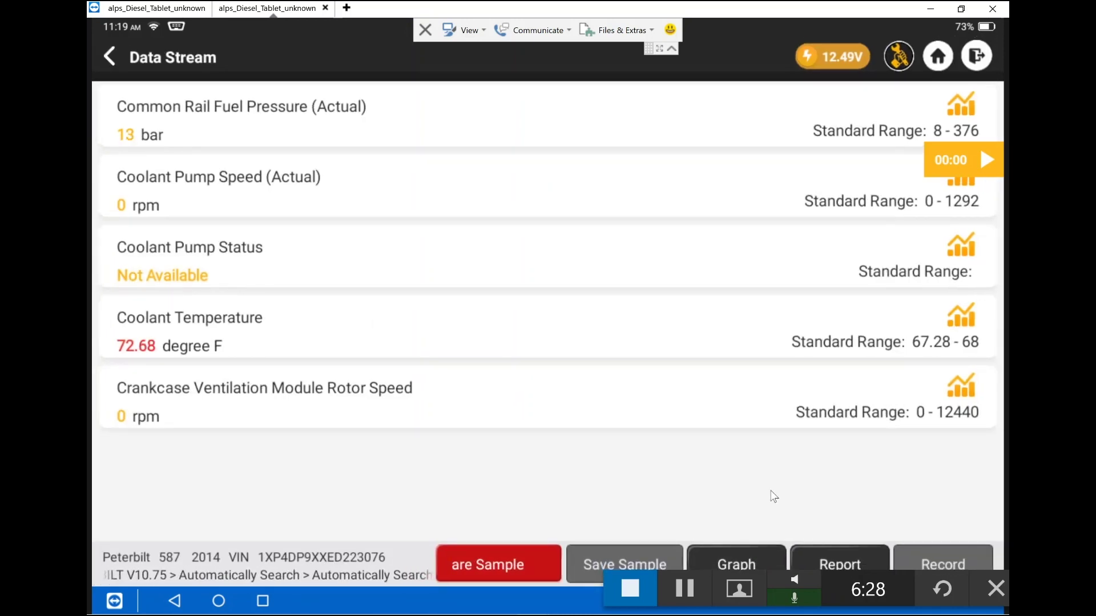